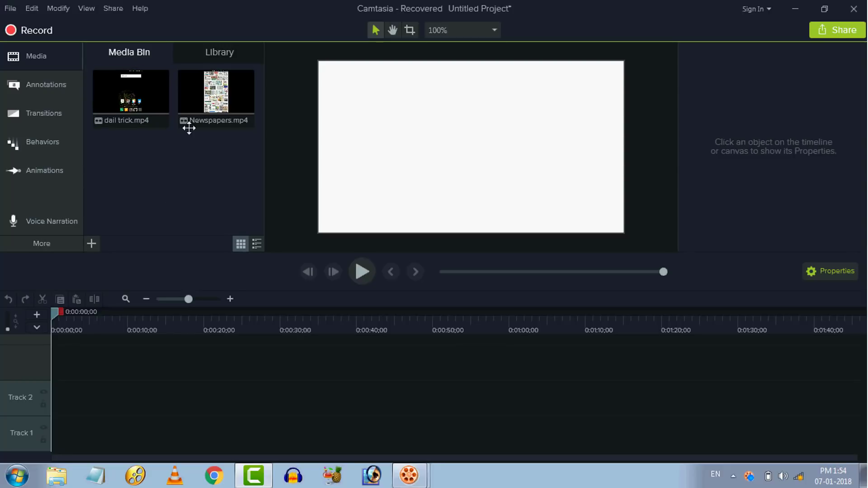
- Drag Newspapers.mp4 from the Media Bin onto Track 2 at 0:00
left_click(92, 244)
left_click(147, 158)
left_click_drag(228, 149, 139, 105)
left_click(151, 171)
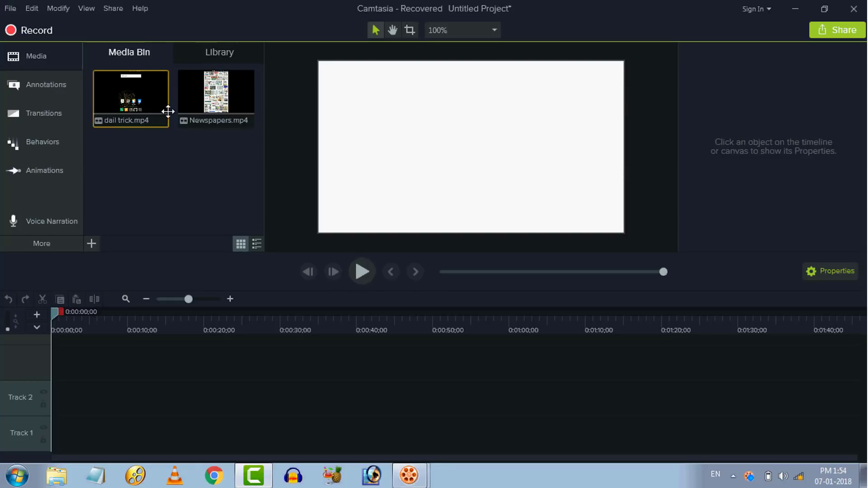
left_click_drag(214, 119, 89, 400)
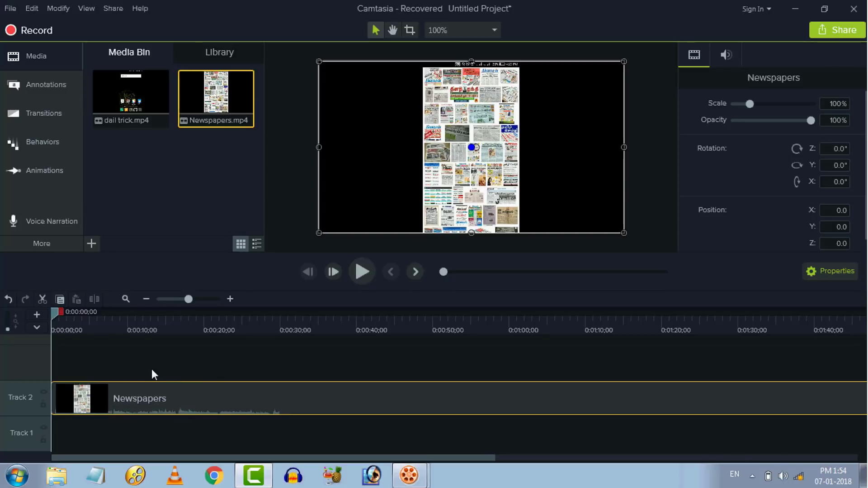
left_click(201, 352)
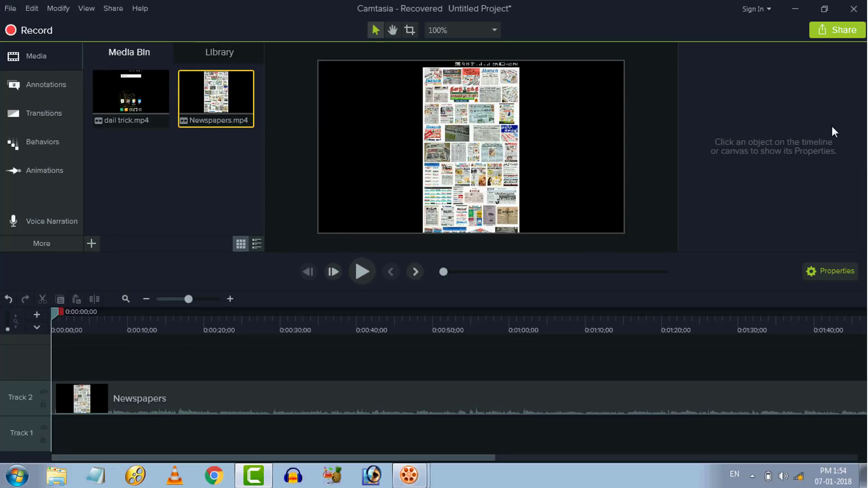
left_click_drag(135, 402, 111, 395)
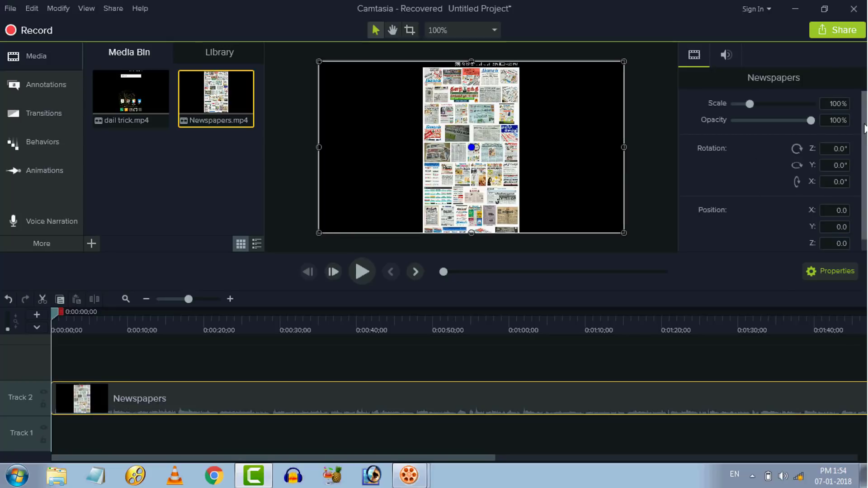
scroll(814, 154, "down", 1)
scroll(800, 190, "up", 1)
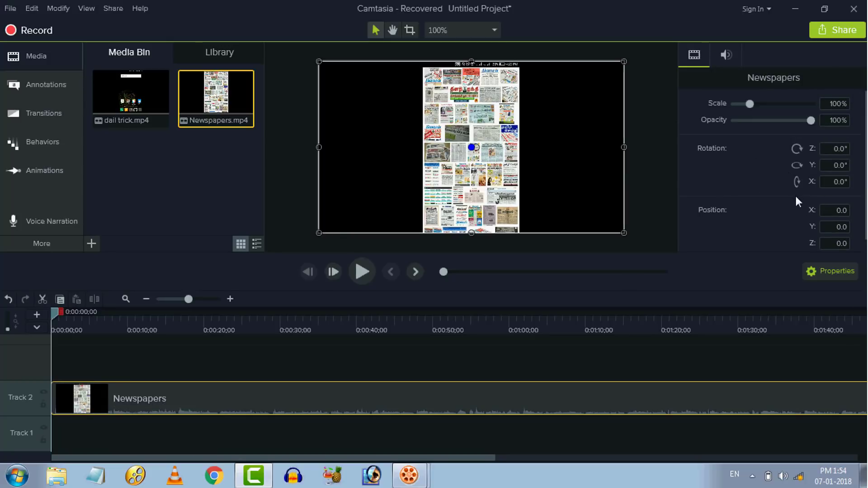
left_click_drag(767, 119, 813, 121)
left_click(669, 368)
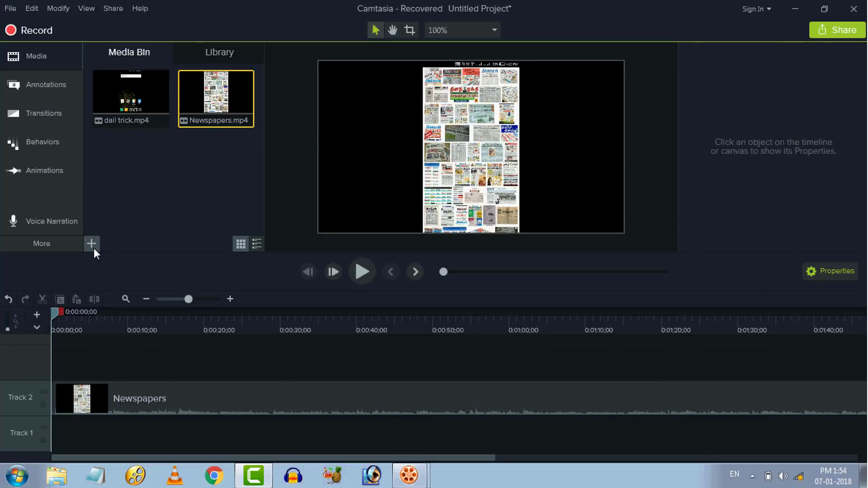
left_click(257, 244)
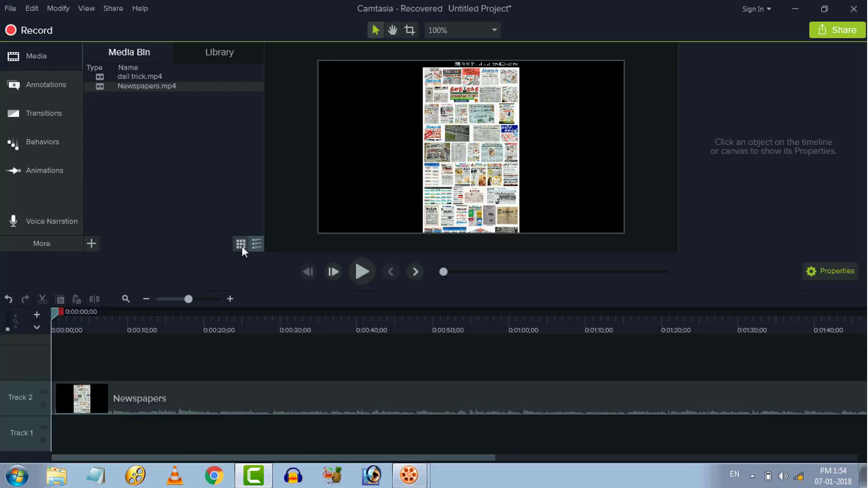
left_click(239, 246)
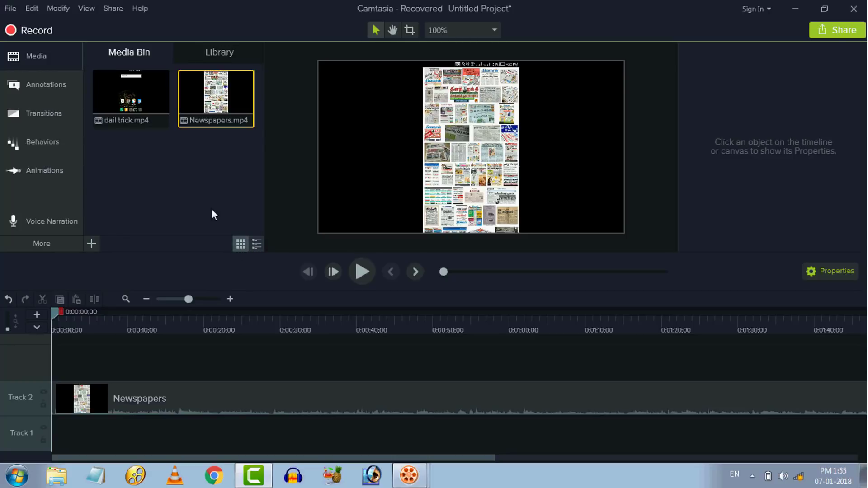
left_click(204, 201)
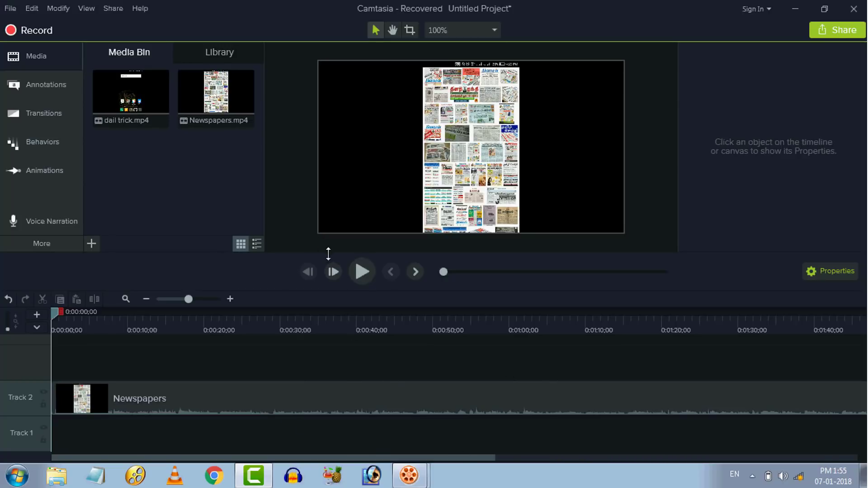
- Enlarge the timeline panel and add empty Track 3 and Track 4 above the Newspapers track
left_click_drag(328, 254, 330, 237)
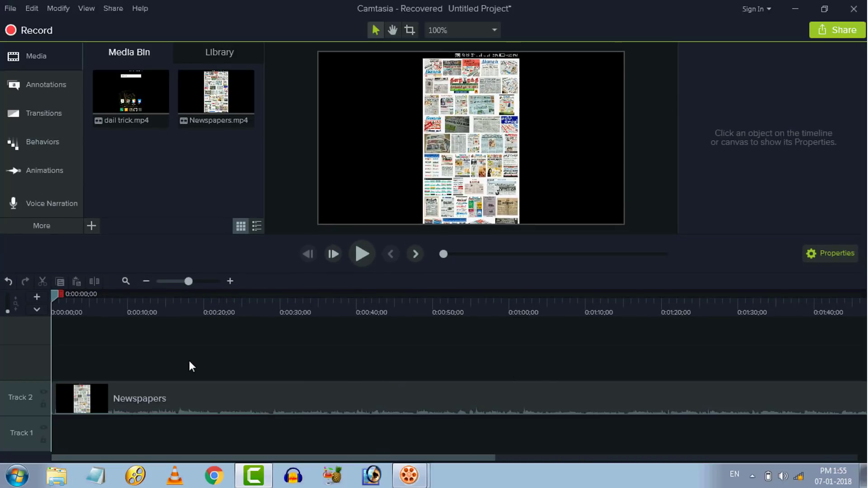
mouse_move(185, 400)
left_mouse_down()
mouse_move(187, 434)
mouse_move(174, 398)
left_mouse_up()
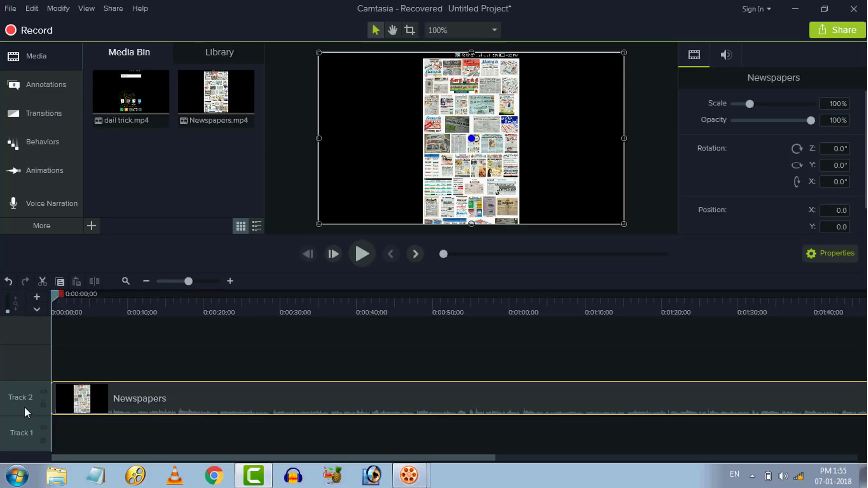
left_click(37, 297)
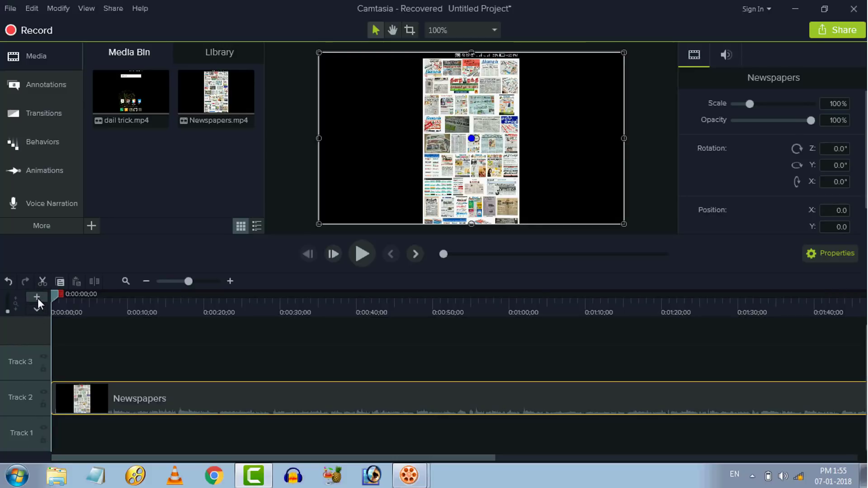
left_click(37, 297)
scroll(23, 367, "down", 1)
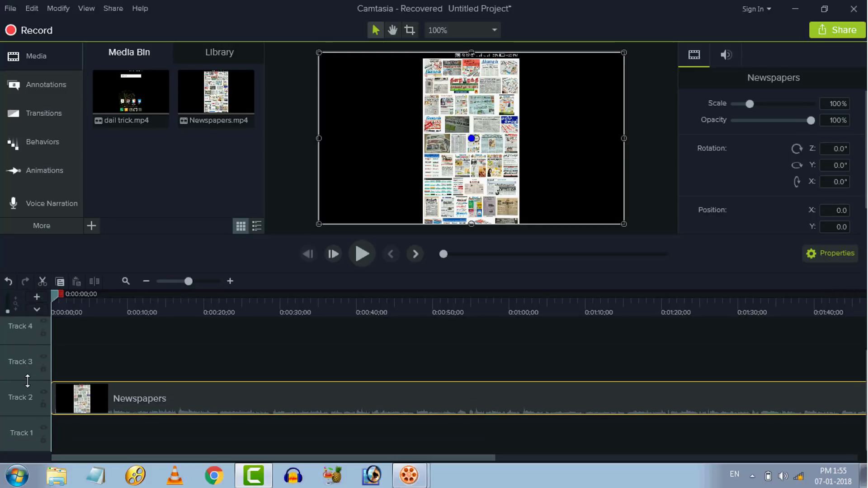
left_click_drag(87, 401, 87, 401)
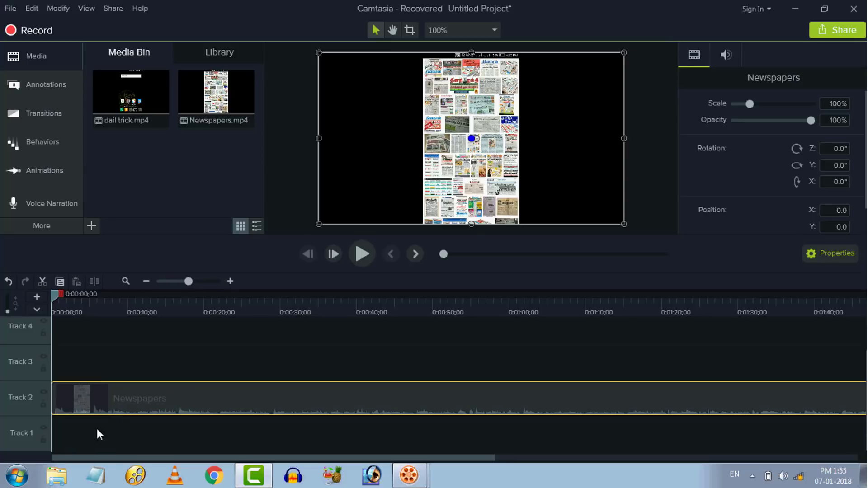
- Toggle Track 2's visibility and lock, leaving it unlocked with the Newspapers clip editable
left_click(43, 393)
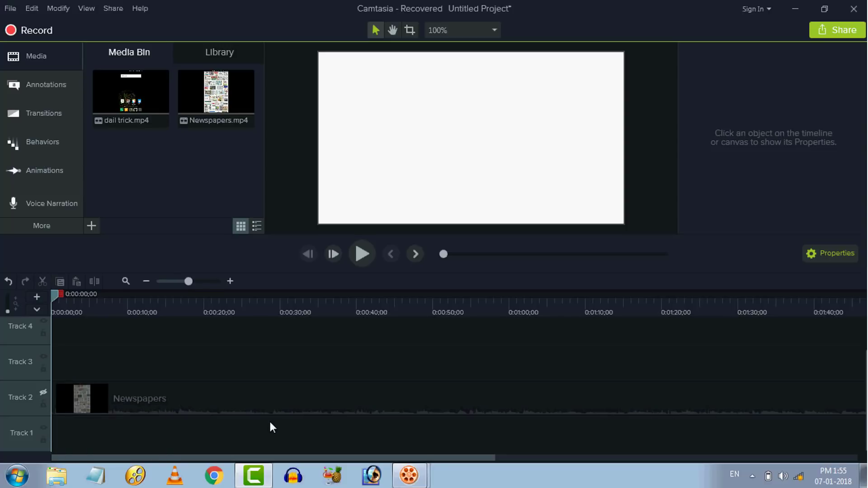
left_click(43, 403)
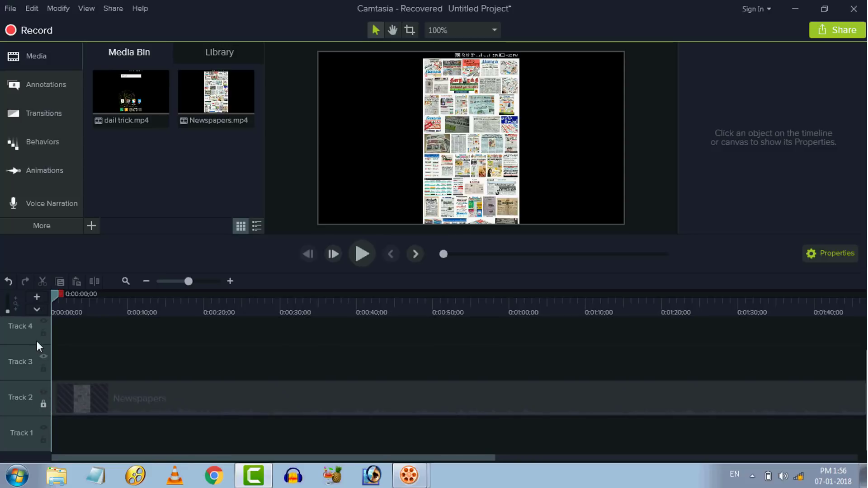
mouse_move(55, 409)
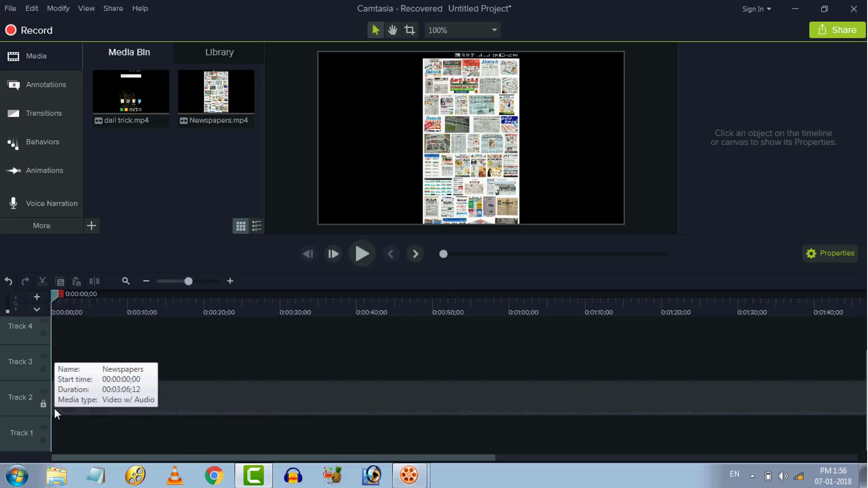
left_click(44, 404)
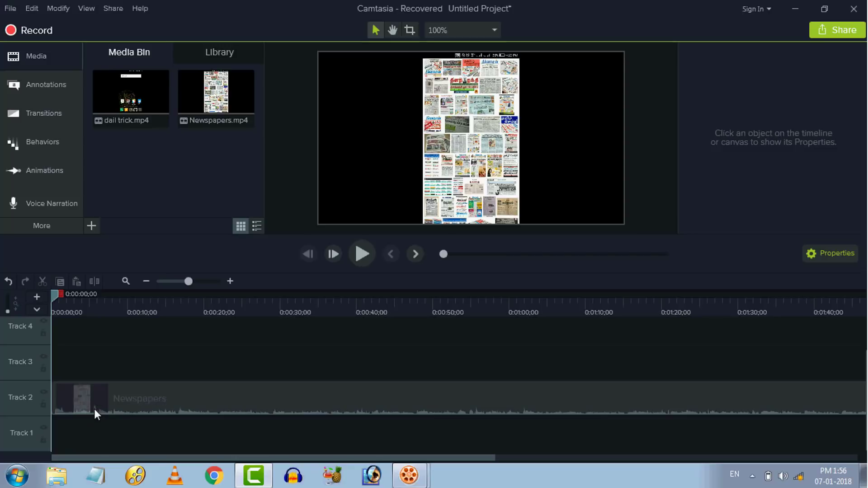
mouse_move(95, 409)
left_mouse_down()
mouse_move(143, 410)
mouse_move(86, 401)
left_mouse_up()
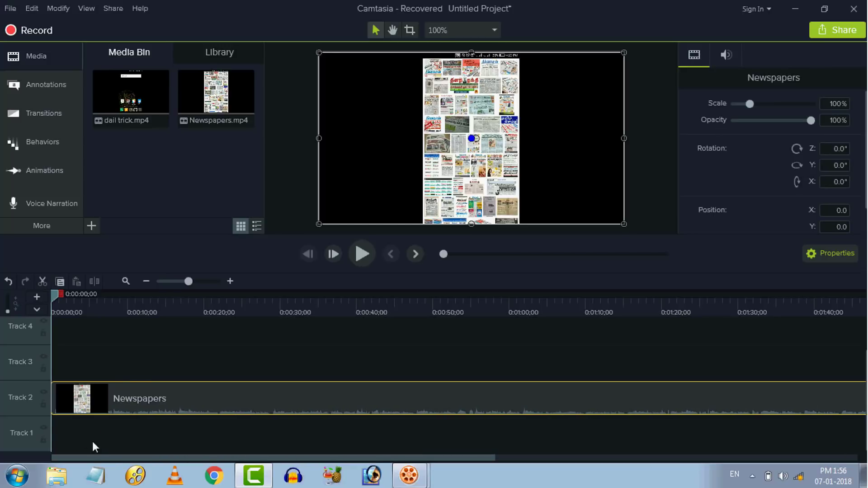
- Undo the earlier move so the Newspapers clip starts at 0:00 again
left_click(93, 441)
left_click(86, 408)
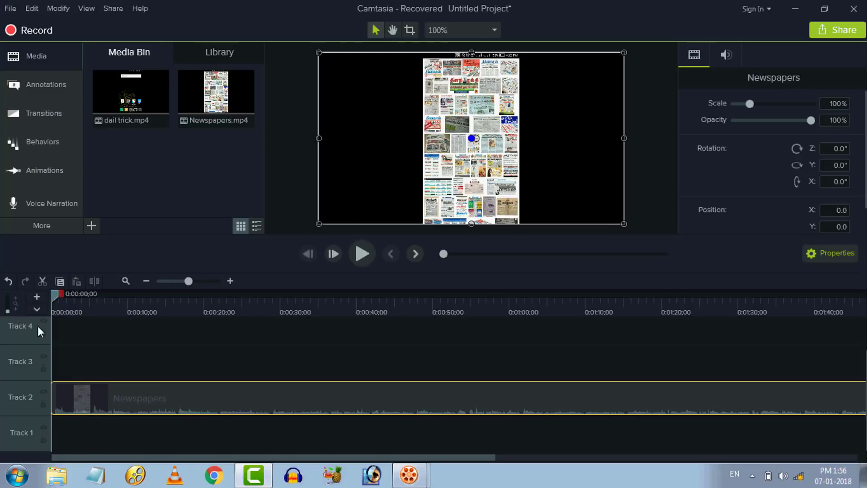
left_click(9, 282)
left_click_drag(176, 396, 127, 396)
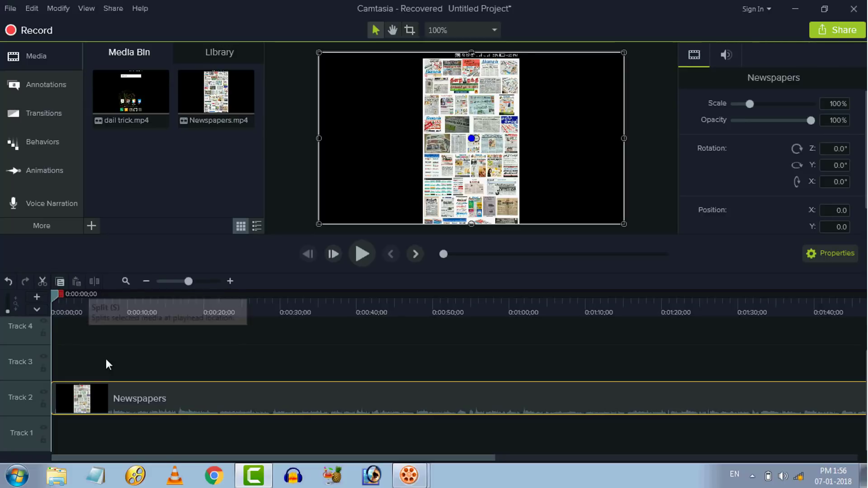
- Split the Newspapers clip at 0:16;20 and move the second part to about 0:30
left_click_drag(57, 298, 323, 316)
left_click(177, 364)
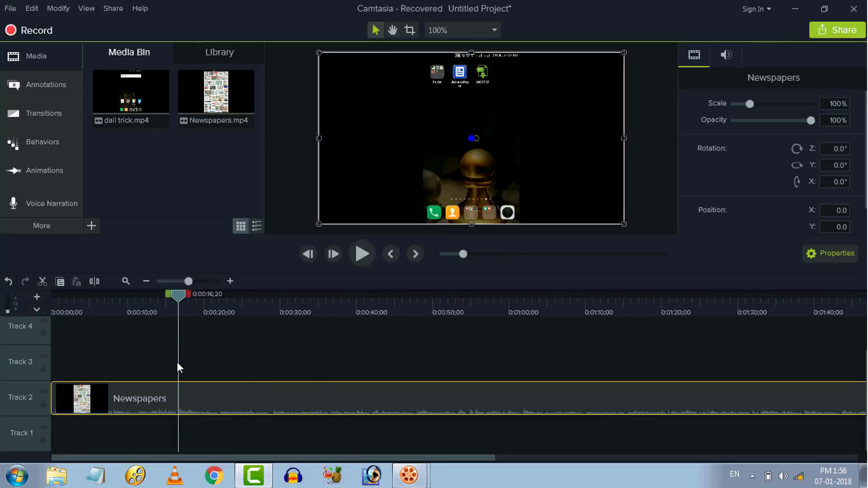
mouse_move(178, 297)
left_mouse_down()
mouse_move(170, 298)
mouse_move(178, 302)
left_mouse_up()
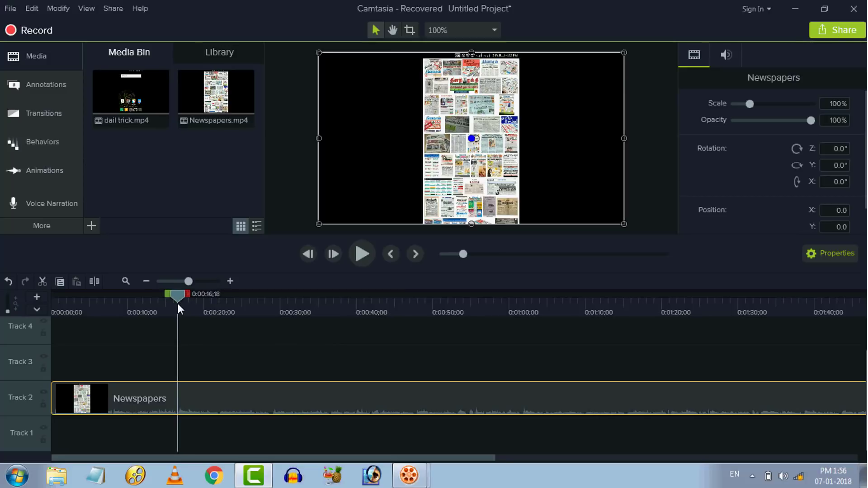
left_click(95, 281)
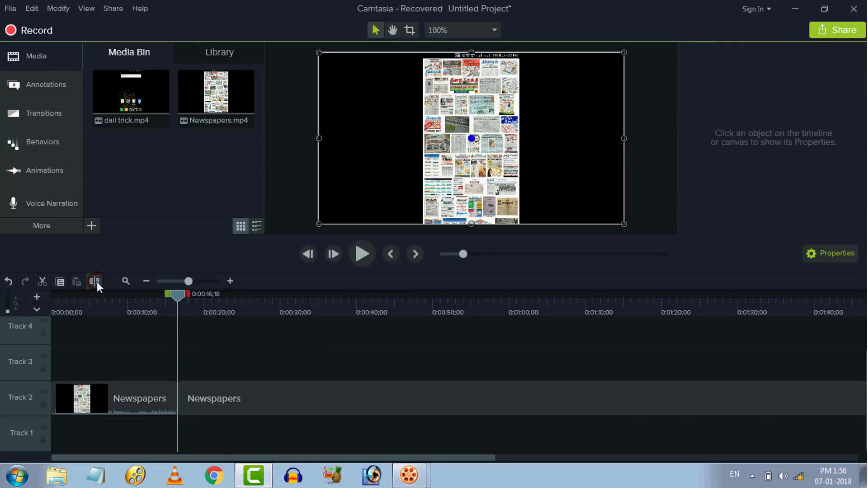
left_click_drag(258, 399, 360, 408)
left_click_drag(178, 298, 348, 301)
- Split the later piece at 0:39;01 and arrange all three pieces back-to-back on Track 2
left_click(94, 281)
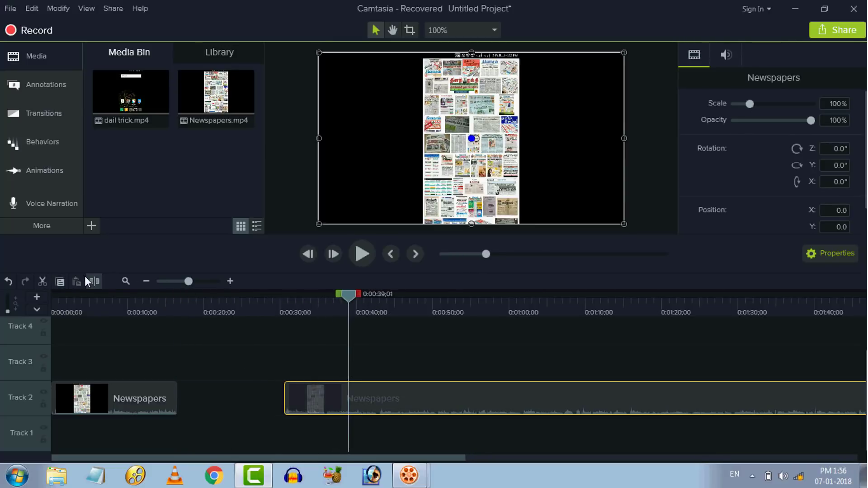
left_click_drag(399, 370, 374, 366)
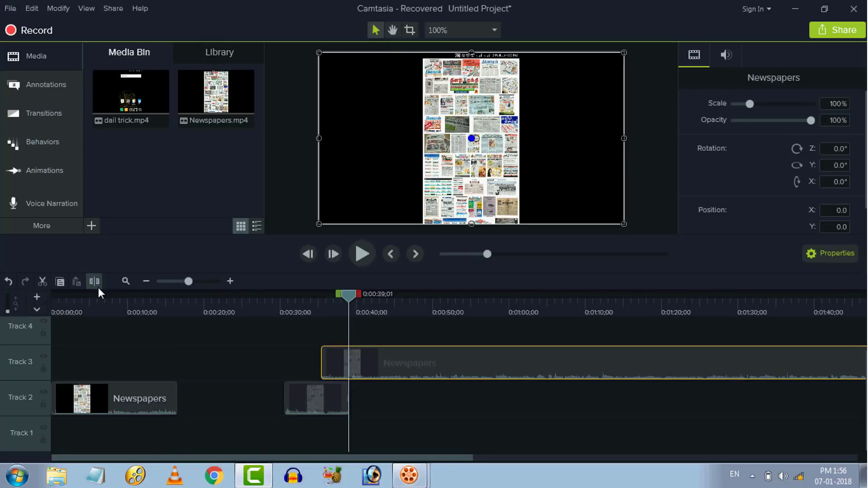
left_click(320, 406)
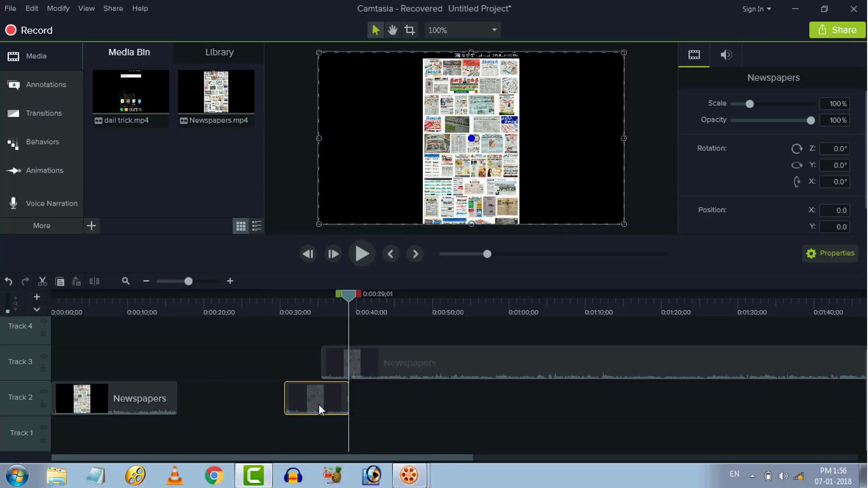
left_click_drag(320, 406, 172, 403)
left_click_drag(371, 370, 282, 395)
left_click_drag(345, 298, 353, 319)
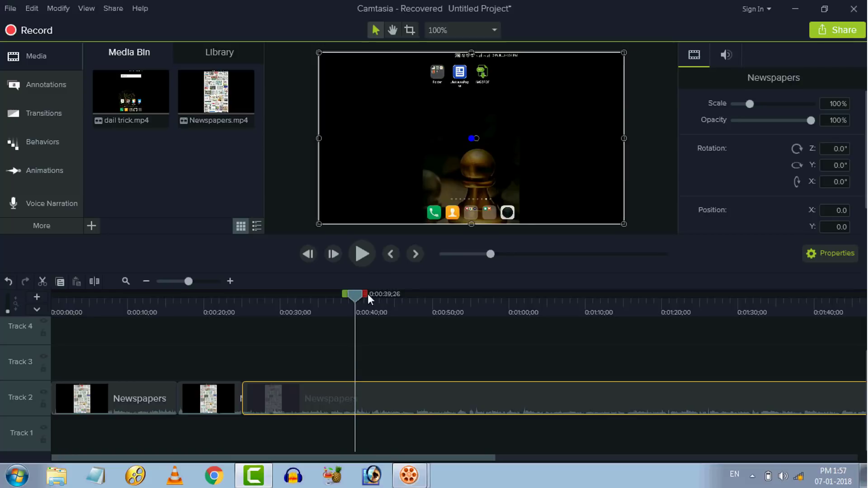
- Mark the 0:38–0:42 range on the long clip and delete it
left_click_drag(364, 293, 377, 292)
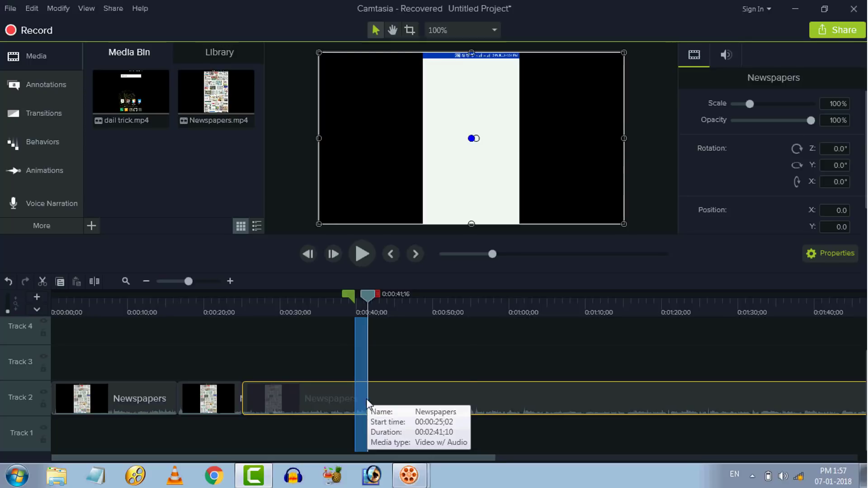
left_click_drag(350, 293, 382, 293)
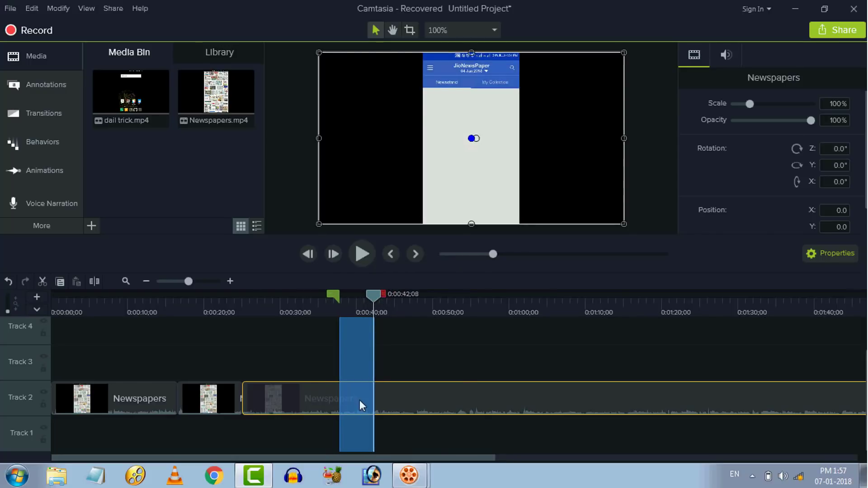
key("Delete")
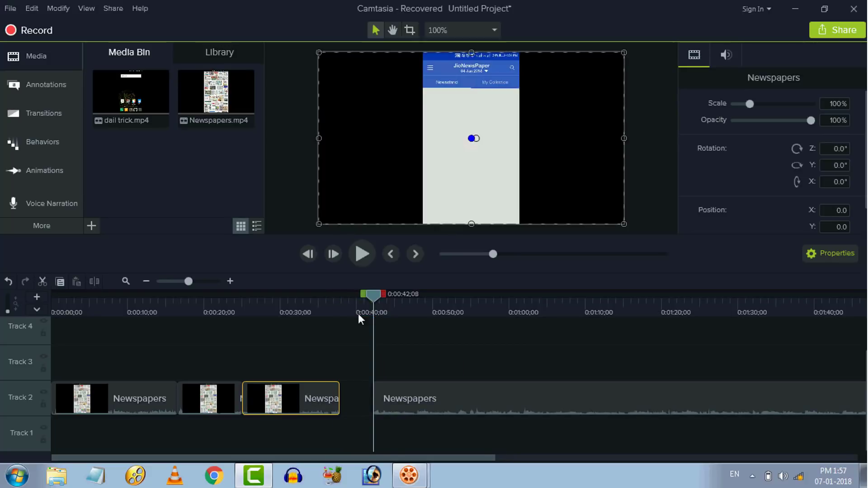
left_click_drag(370, 299, 407, 295)
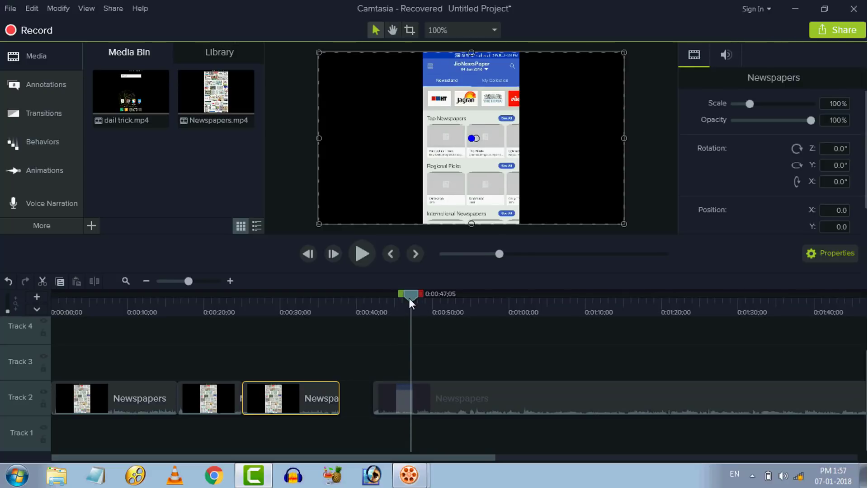
left_click(447, 335)
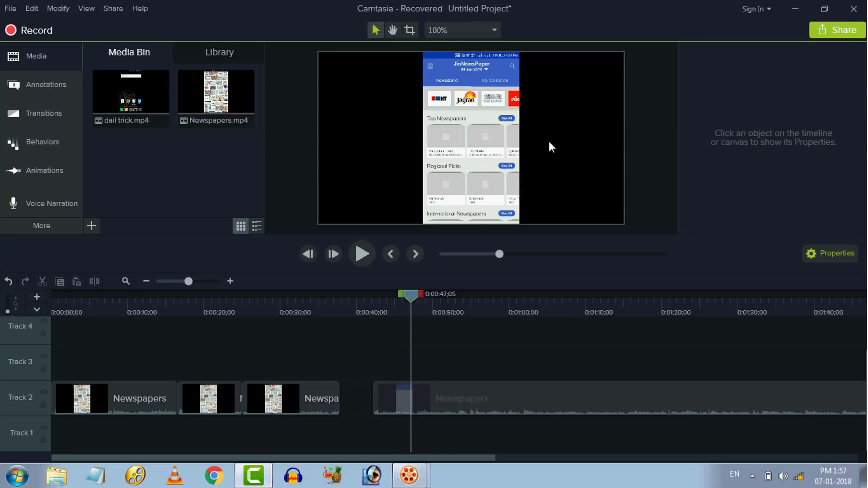
left_click(453, 34)
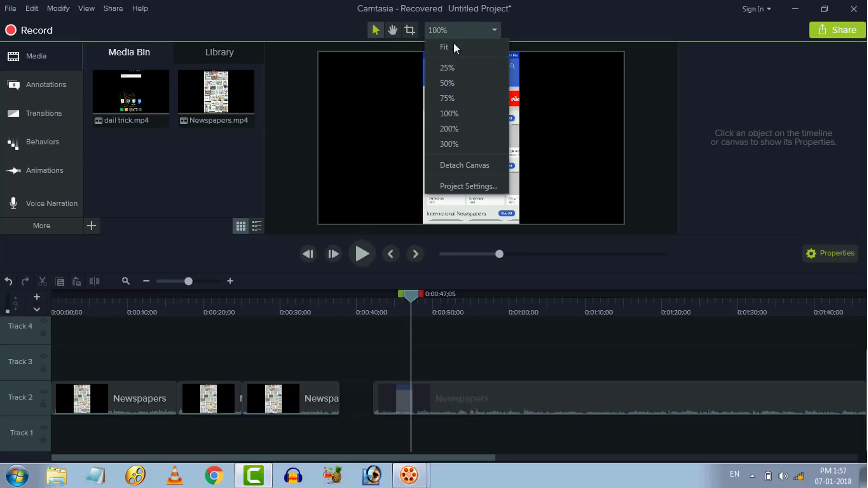
left_click(465, 185)
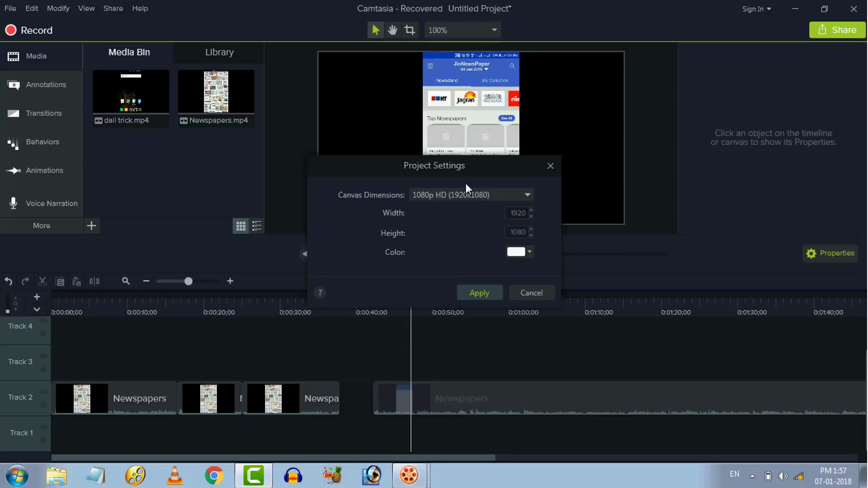
left_click(446, 198)
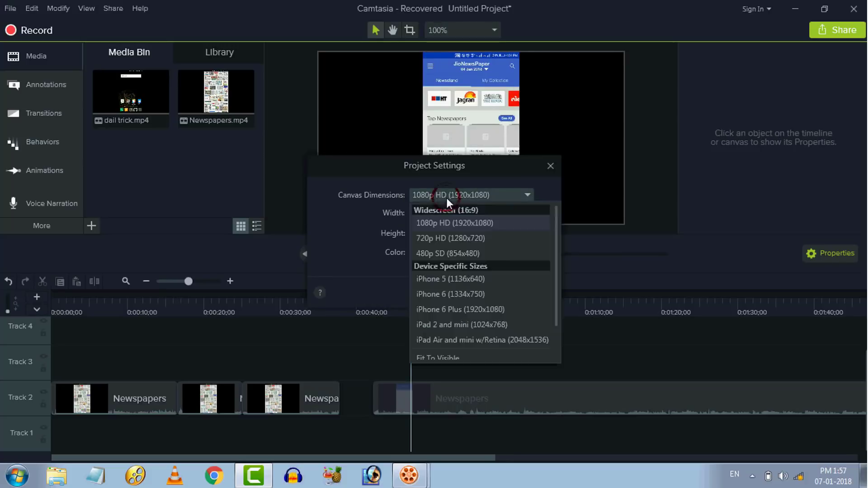
left_click(452, 223)
left_click(470, 293)
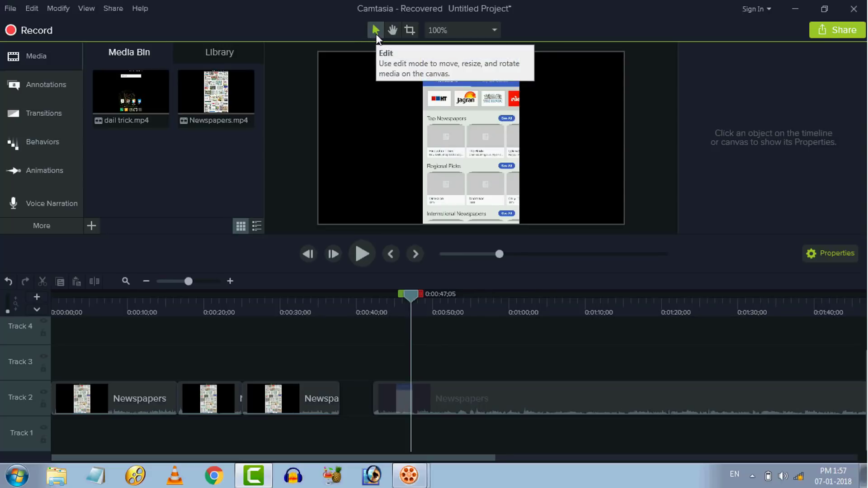
- Crop the left black strip off the Newspapers video up to the phone screen edge
left_click(522, 108)
left_click_drag(522, 108, 535, 145)
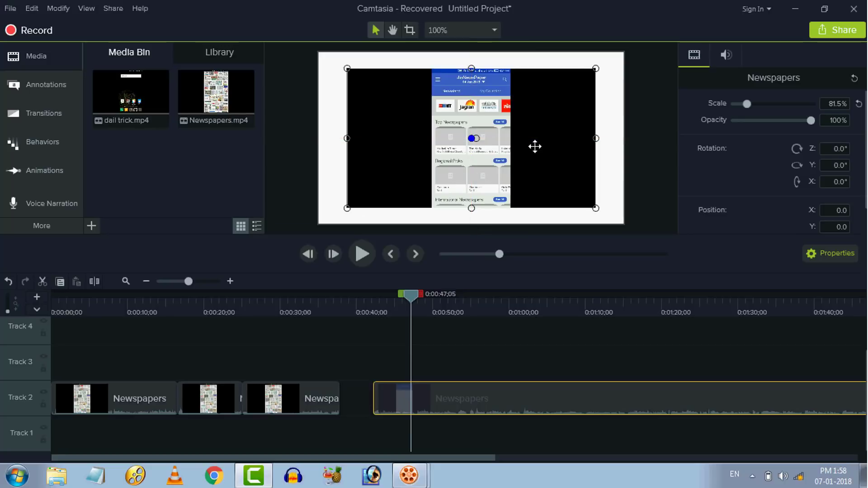
left_click(391, 33)
left_click_drag(397, 63, 407, 138)
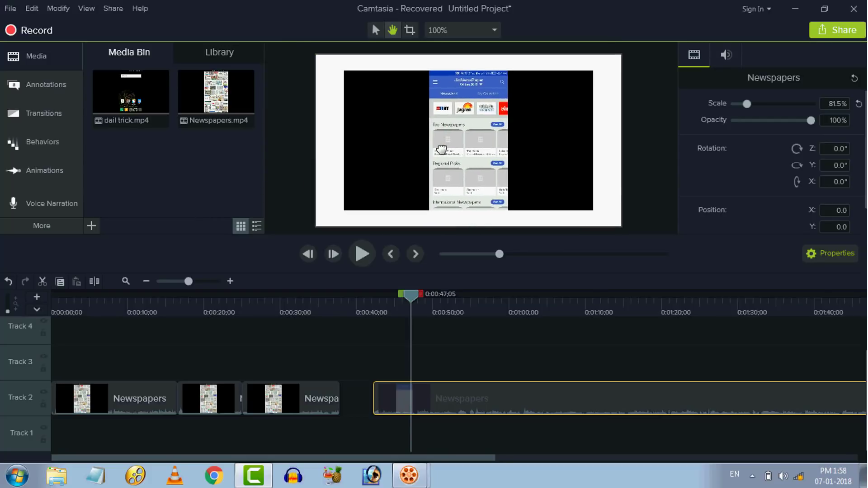
left_click(406, 33)
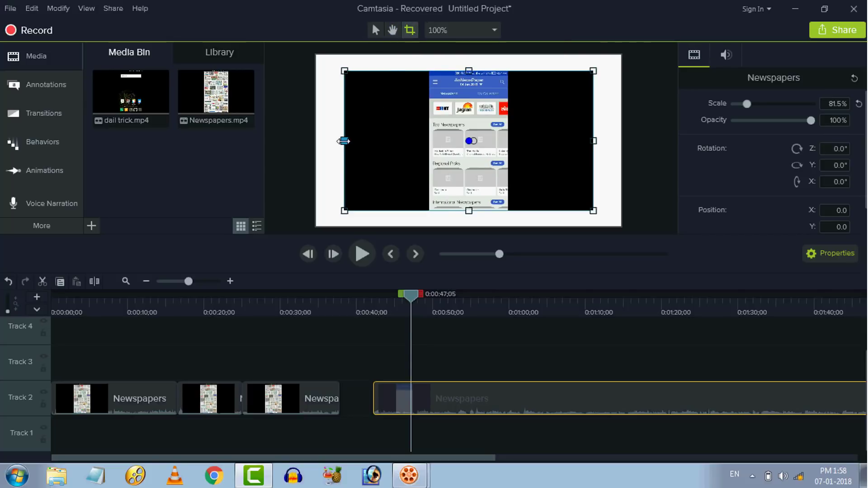
left_click_drag(343, 140, 415, 138)
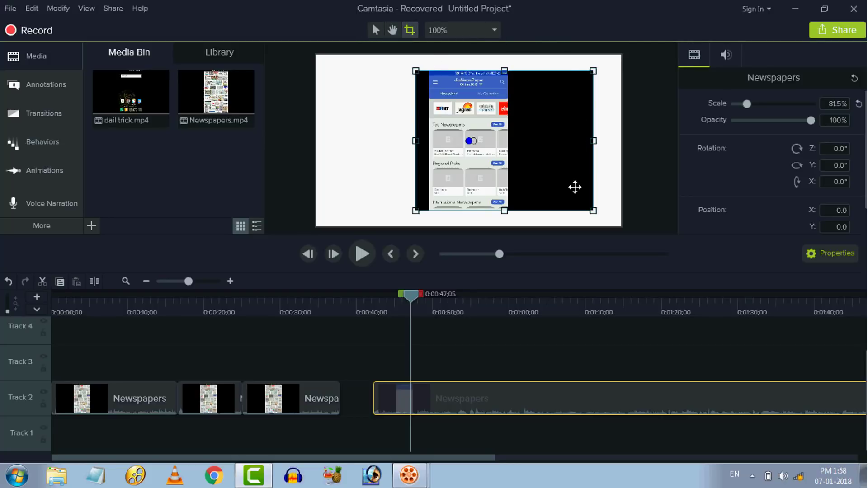
- Slide the last Newspapers clip left to close the gap after the previous clip
left_click(372, 116)
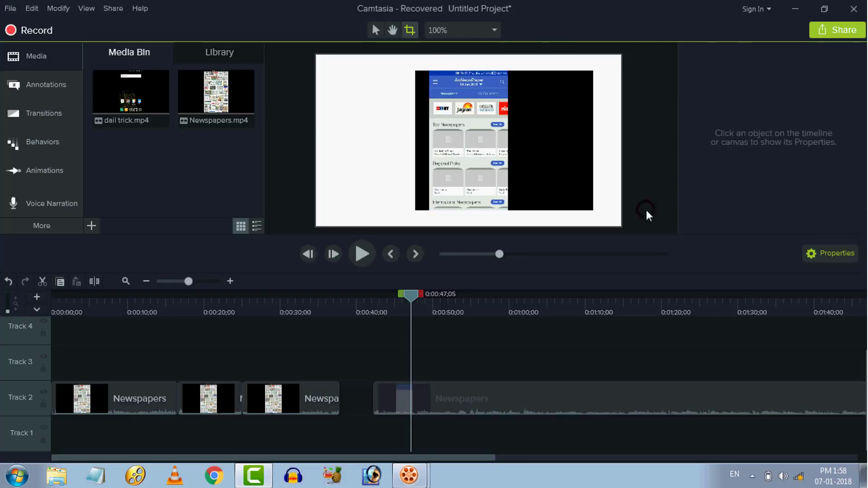
left_click(537, 402)
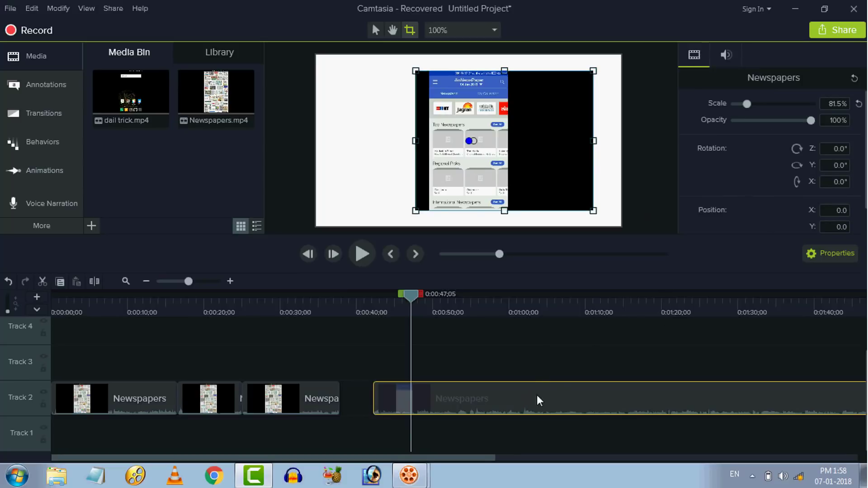
left_click_drag(536, 395, 502, 397)
left_click_drag(409, 293, 447, 293)
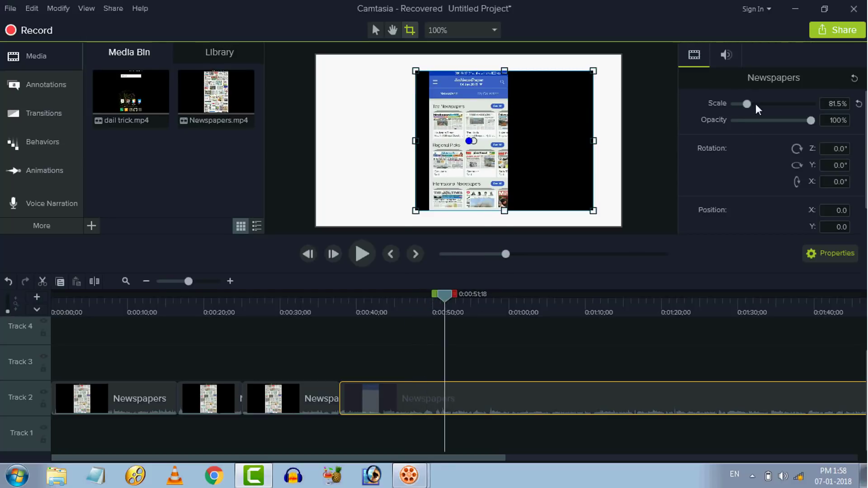
- Set the last Newspapers clip's scale to 134.1%
left_click_drag(755, 104, 752, 104)
left_click(375, 29)
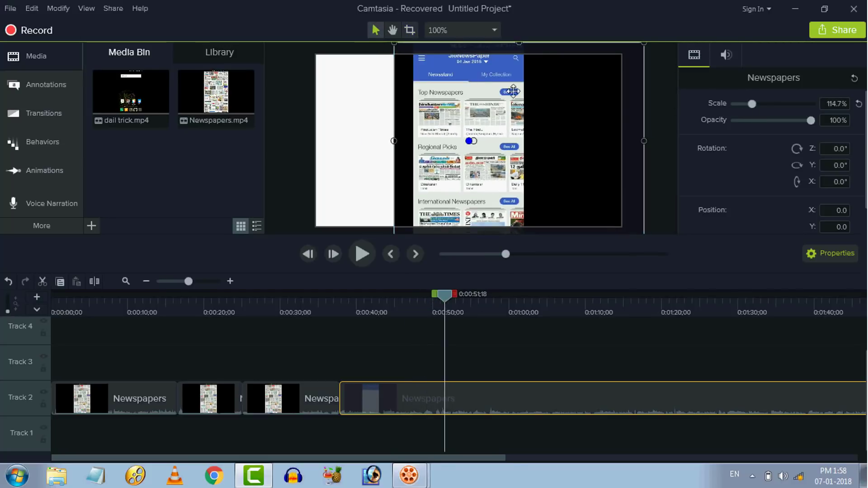
left_click(747, 104)
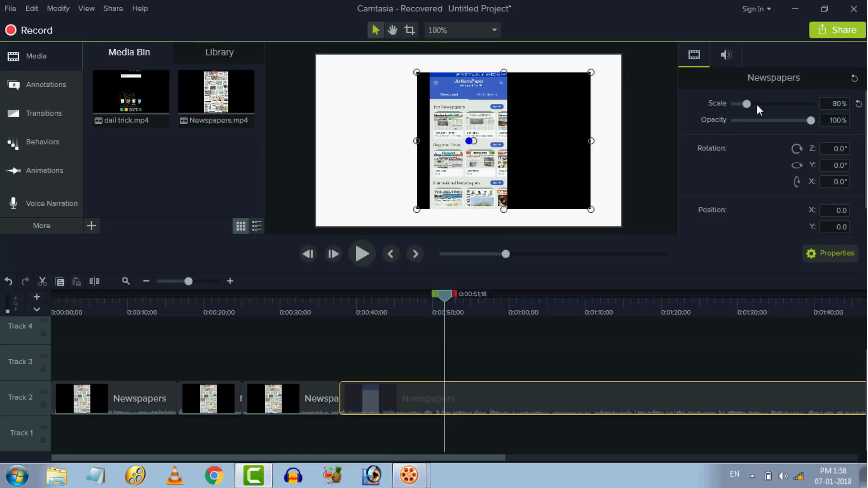
mouse_move(748, 104)
left_mouse_down()
mouse_move(765, 105)
mouse_move(757, 107)
left_mouse_up()
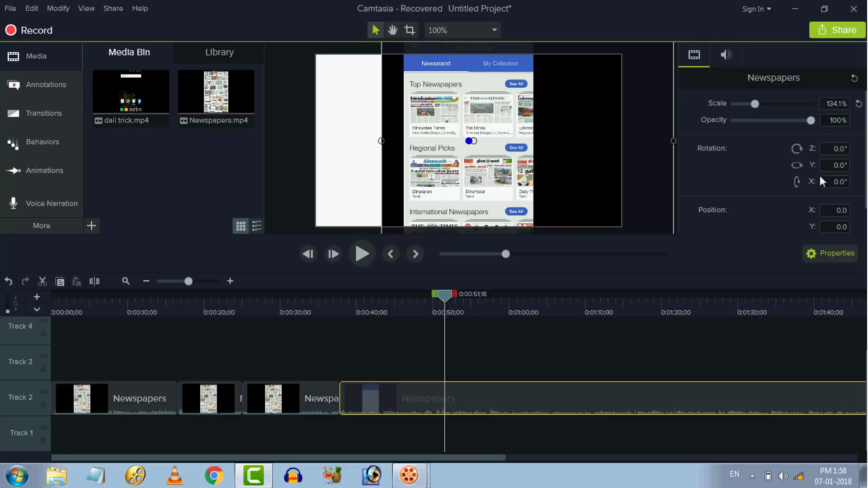
- Enter Z rotation 34° and Y rotation -45° for the clip in Properties
left_click(843, 150)
left_click(830, 149)
key("Delete")
type("35")
key("Return")
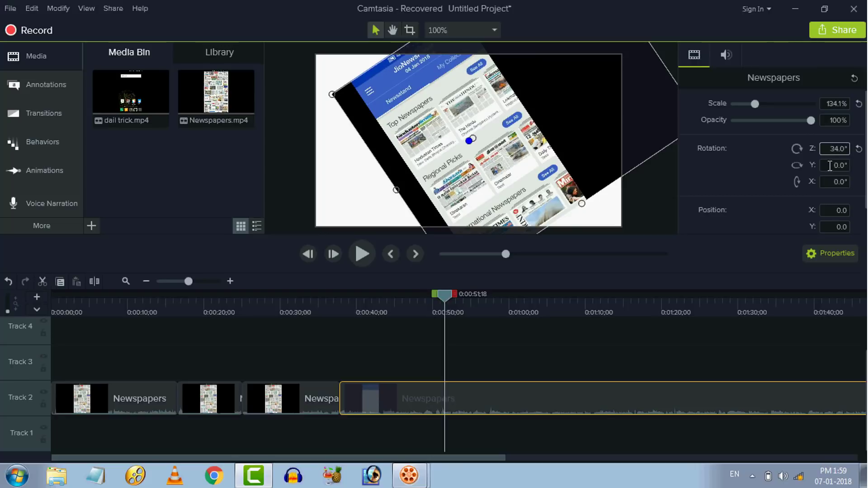
key("Tab")
type("-45")
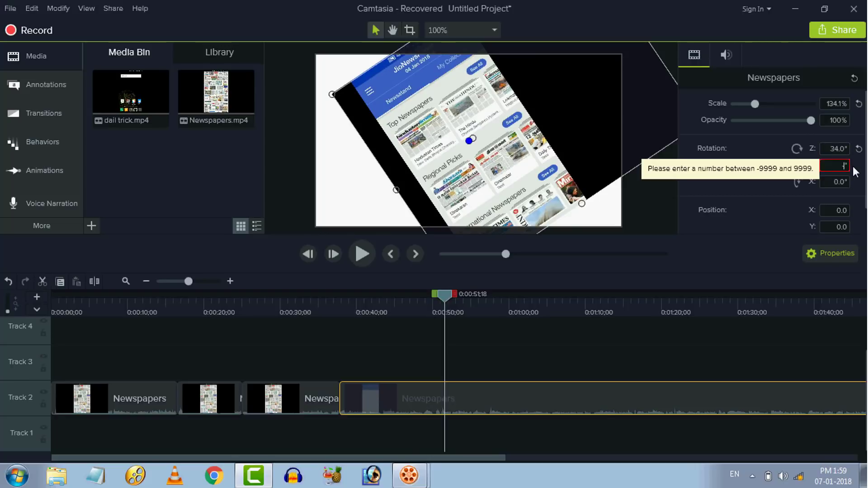
key("Return")
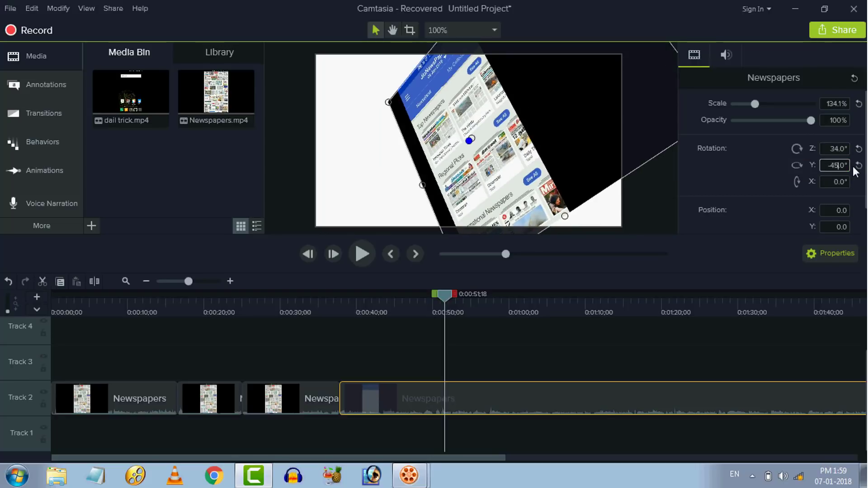
- Set X rotation to -45° and reset Y rotation to 0°
left_click(829, 182)
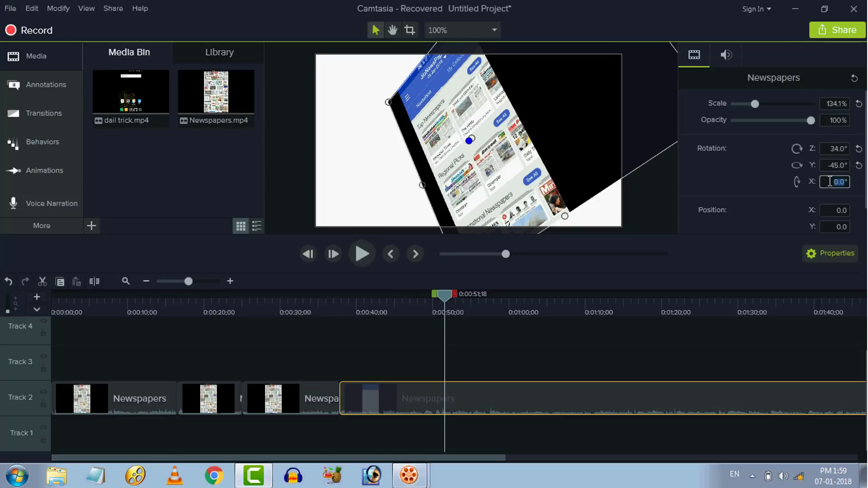
type("-45")
key("Return")
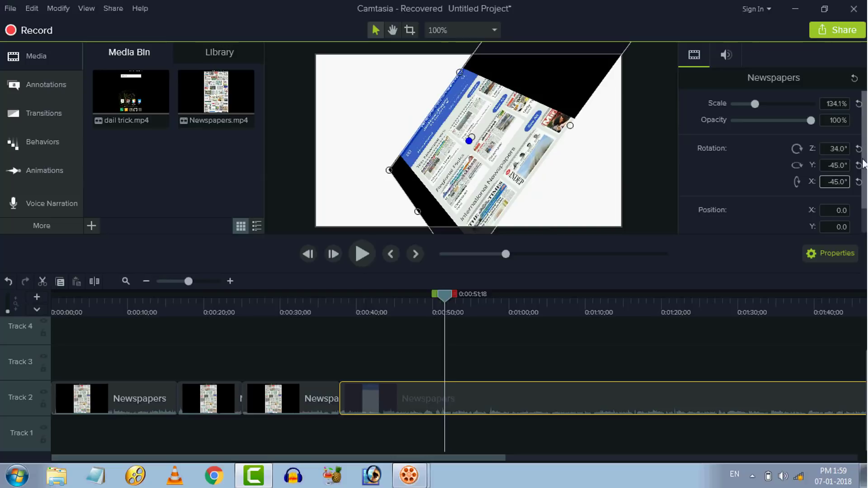
left_click(859, 166)
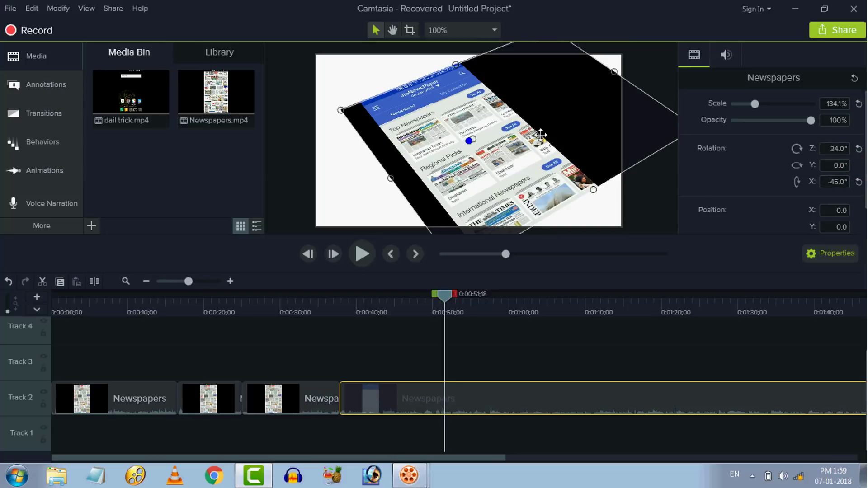
left_click(527, 339)
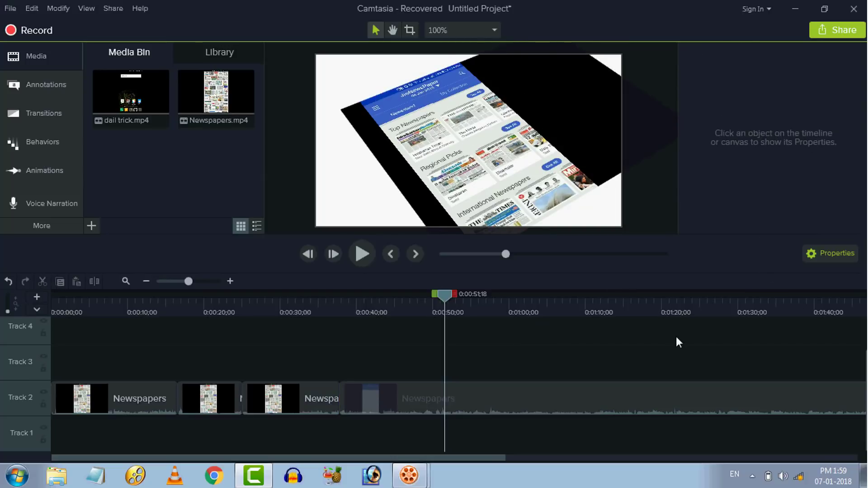
- Try the opacity slider on the tilted clip, then restore opacity to 100%
left_click(655, 391)
left_click(723, 55)
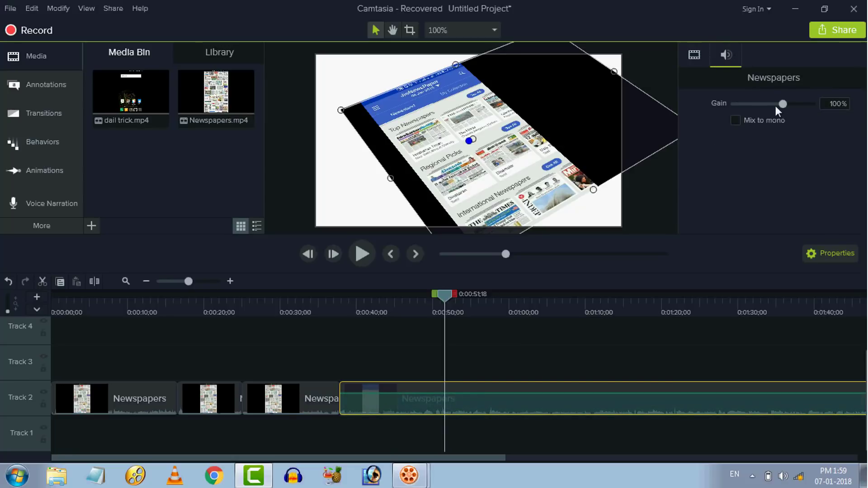
left_click(696, 51)
scroll(696, 191, "down", 2)
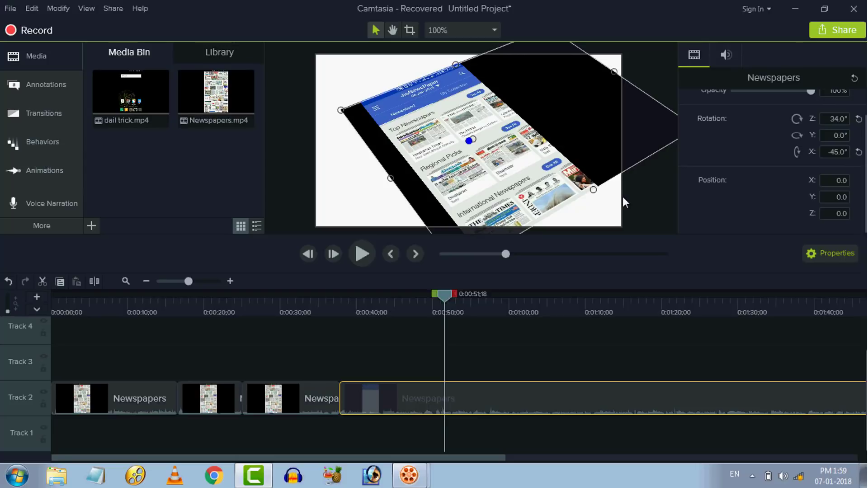
scroll(773, 134, "up", 2)
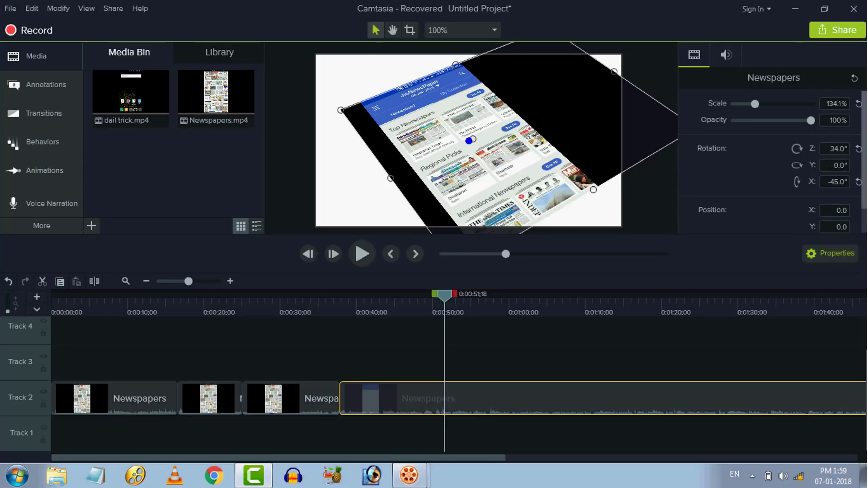
left_click(770, 119)
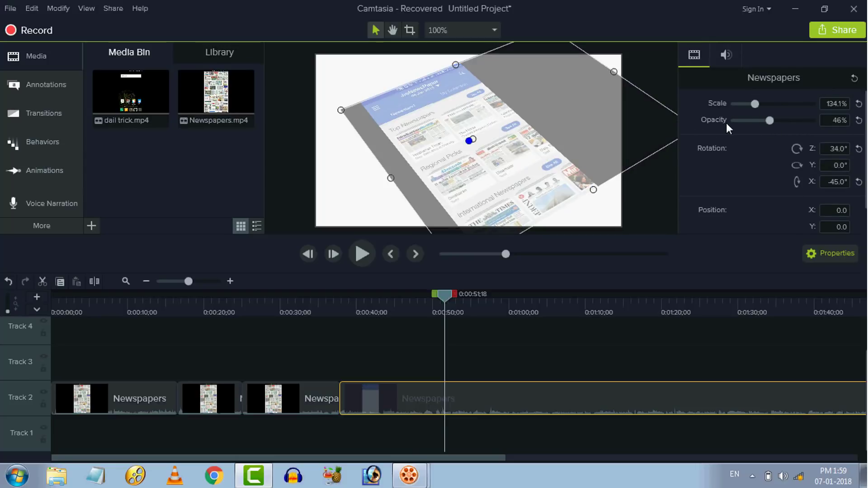
left_click_drag(771, 120, 813, 119)
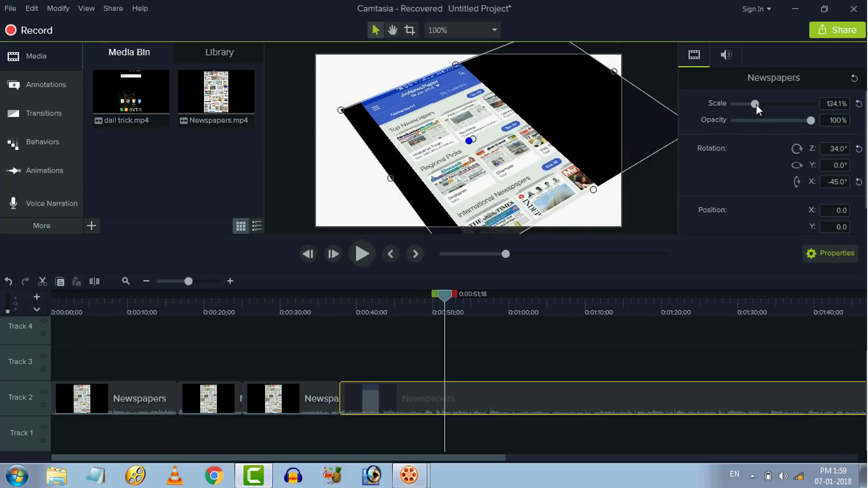
- Scale the tilted Newspapers clip up to 167.3%
left_click_drag(755, 105, 762, 102)
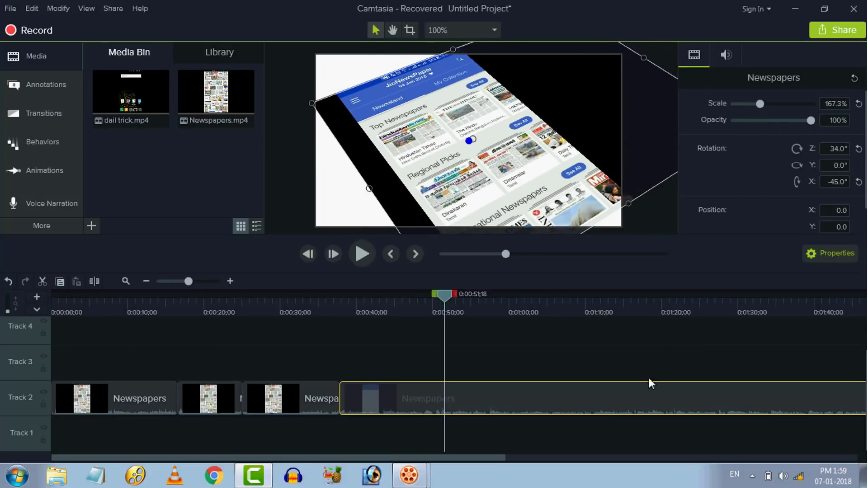
left_click(656, 360)
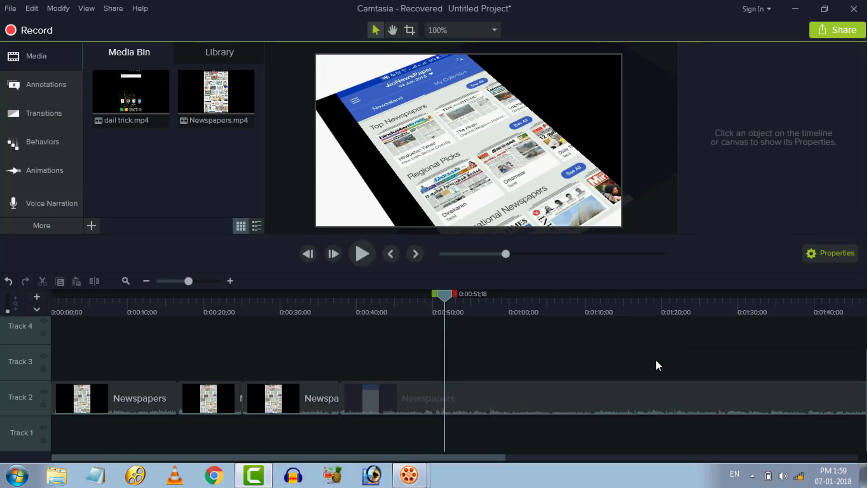
left_click(652, 391)
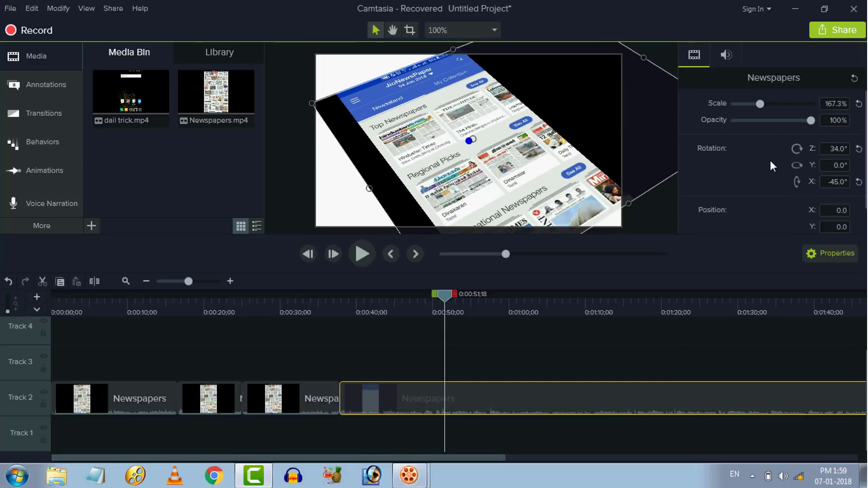
left_click(693, 334)
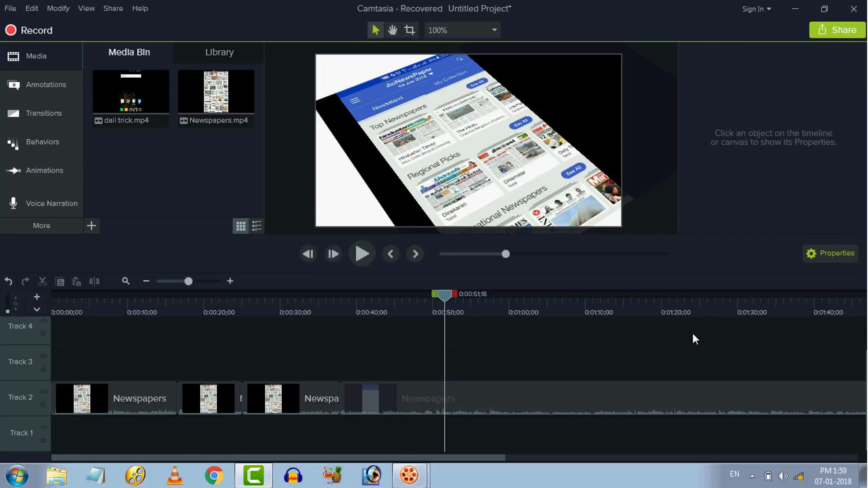